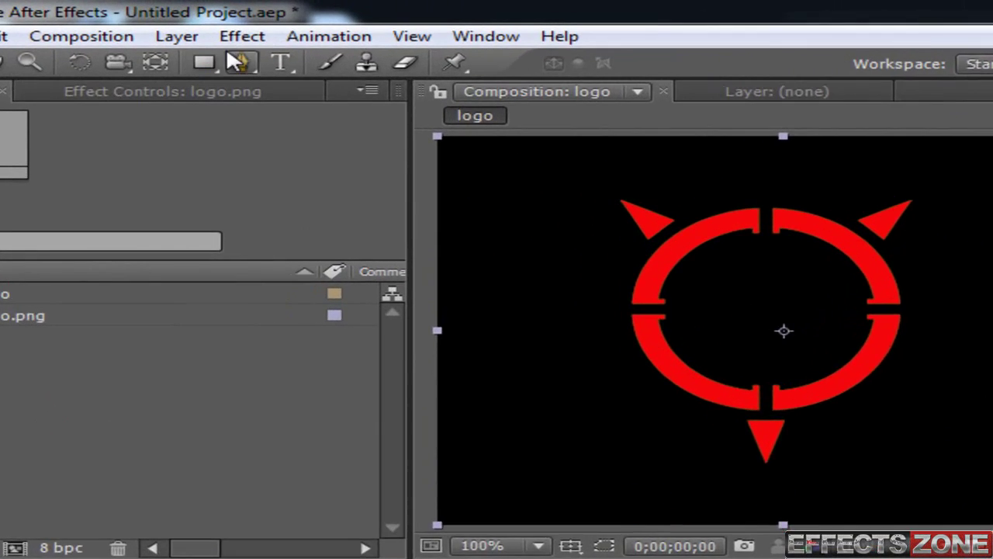
{"action": "left_click", "coordinate": [206, 22]}
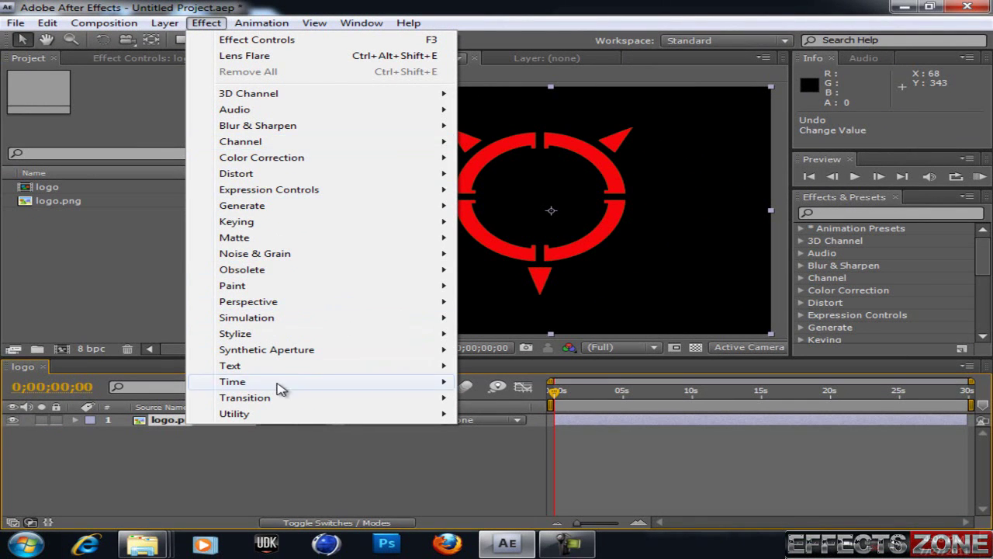
{"action": "left_click", "coordinate": [212, 450]}
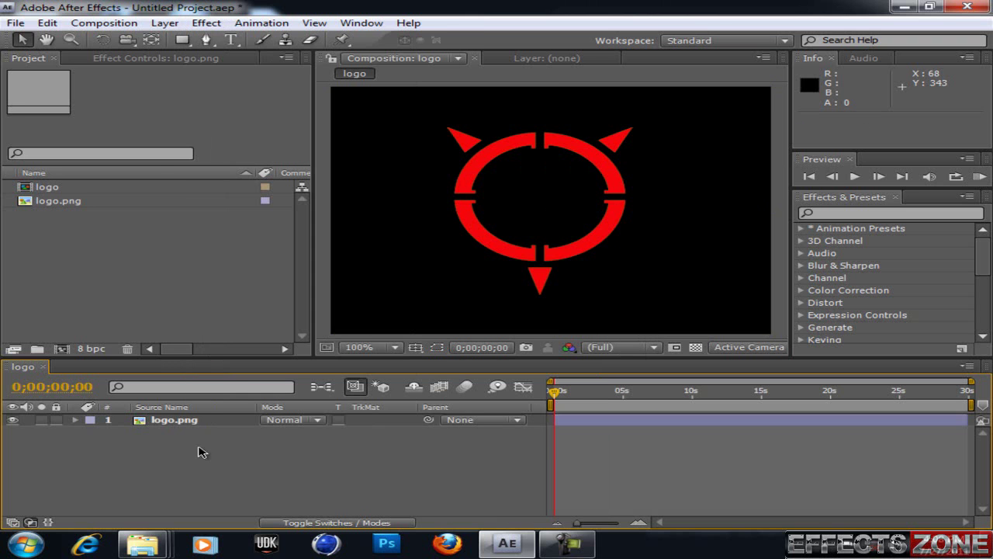
{"action": "left_click", "coordinate": [208, 24]}
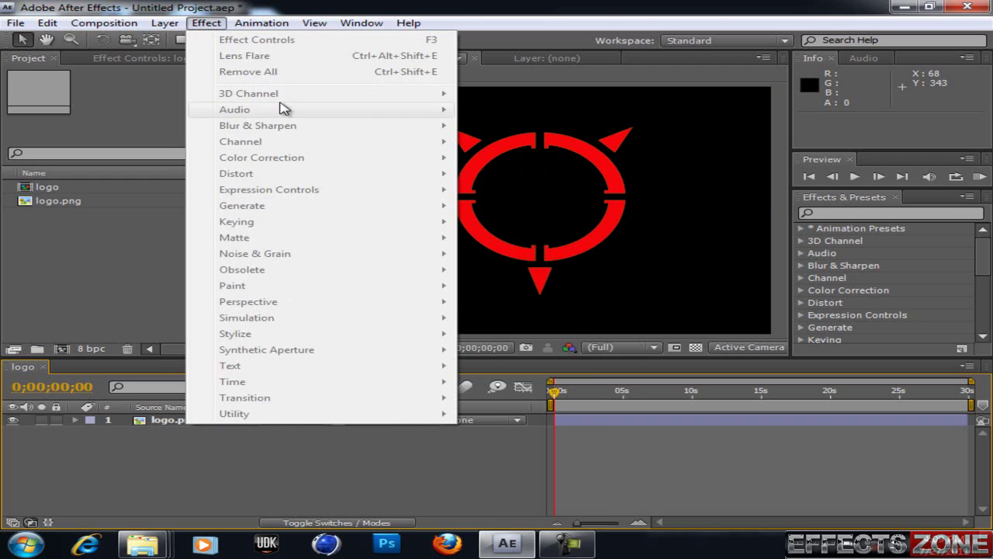
- Apply the Box Blur effect from the Blur & Sharpen category to the logo.png layer
{"action": "left_click", "coordinate": [158, 423]}
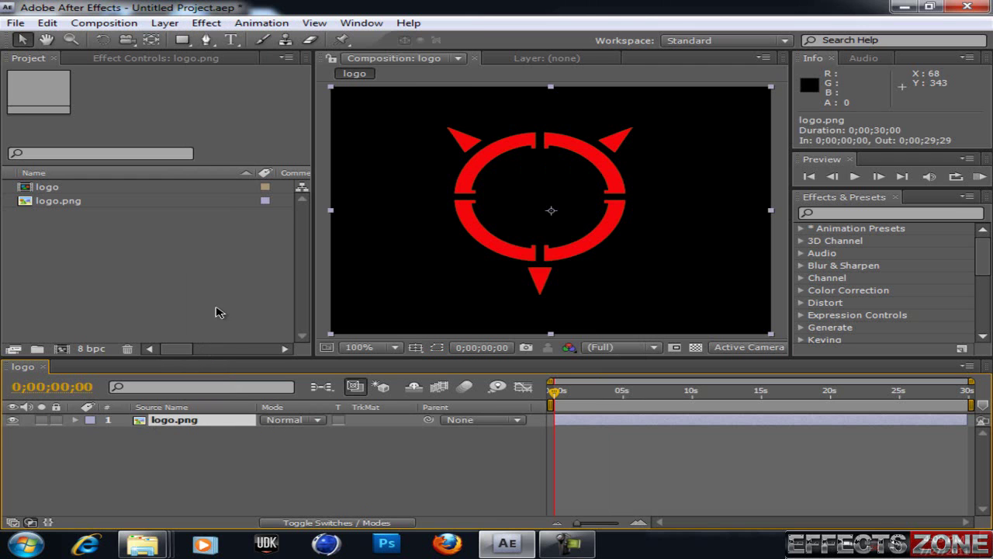
{"action": "left_click", "coordinate": [221, 26]}
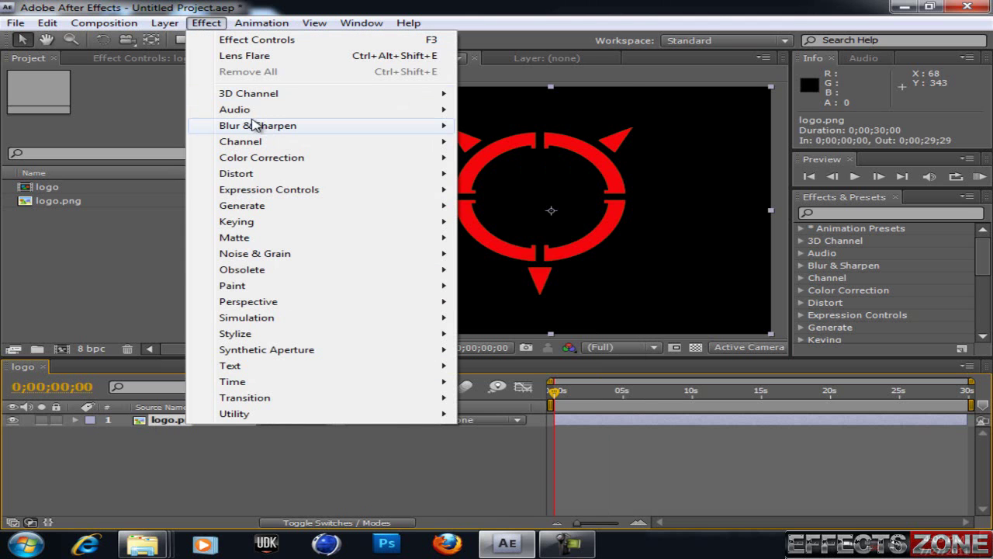
{"action": "mouse_move", "coordinate": [301, 238]}
{"action": "mouse_move", "coordinate": [326, 127]}
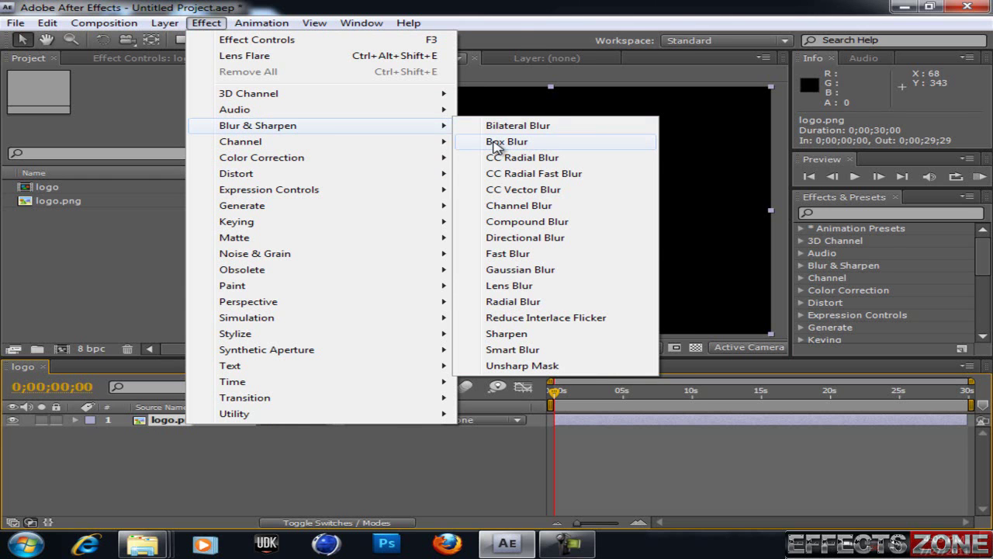
{"action": "left_click", "coordinate": [497, 144]}
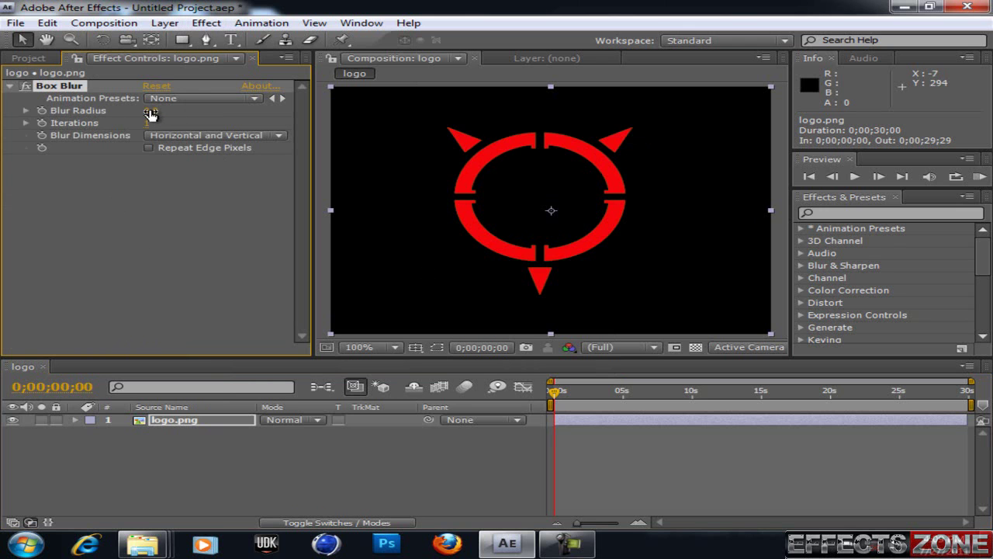
- Animate the Box Blur's Blur Radius with keyframes from 28 at 0;00;00;00 to 0 at 0;00;07;13
{"action": "left_click_drag", "start_coordinate": [149, 110], "coordinate": [159, 109]}
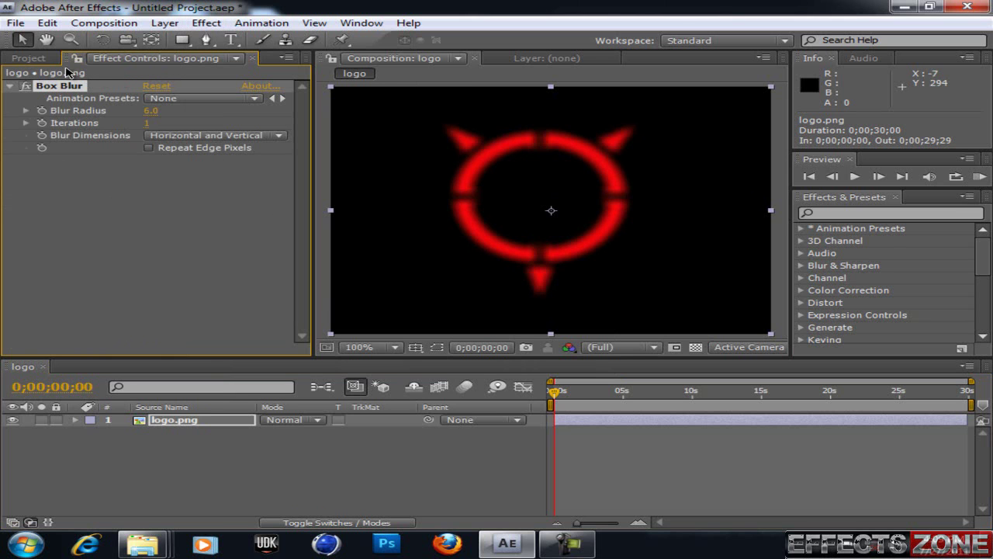
{"action": "left_click_drag", "start_coordinate": [151, 110], "coordinate": [167, 109]}
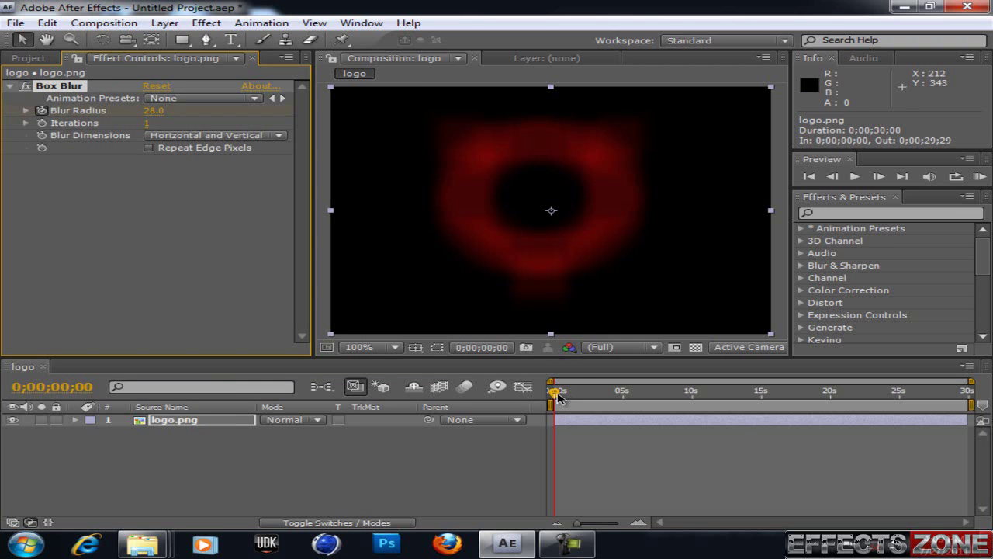
{"action": "left_click_drag", "start_coordinate": [559, 395], "coordinate": [657, 394]}
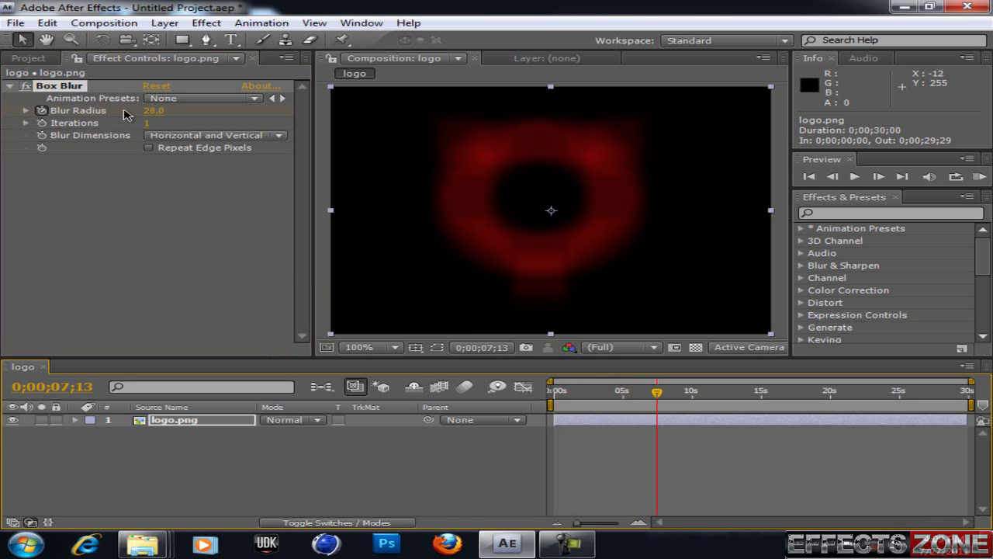
{"action": "left_click_drag", "start_coordinate": [149, 111], "coordinate": [120, 111]}
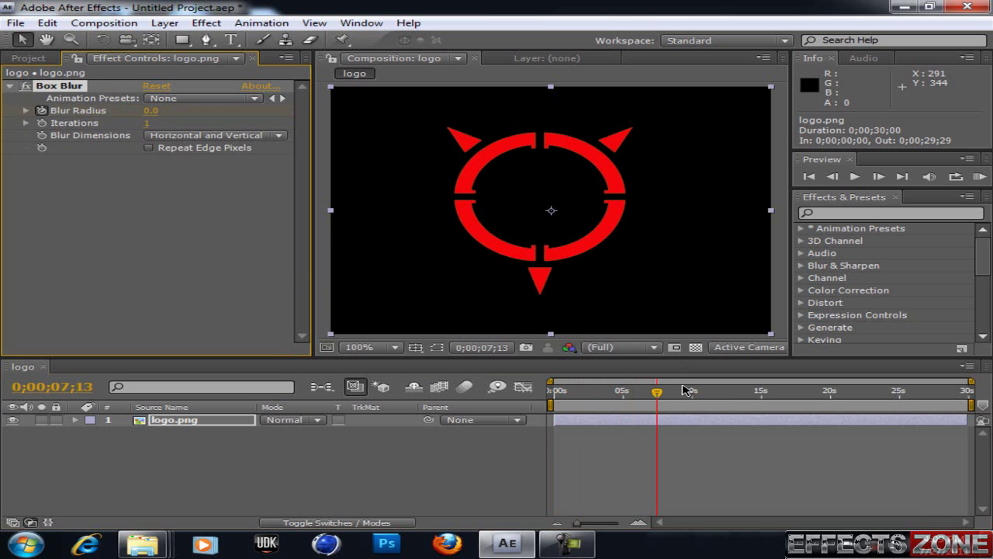
- Preview the logo's blur animation from the start of the composition, then stop playback around 5 seconds
{"action": "left_click_drag", "start_coordinate": [658, 393], "coordinate": [552, 402]}
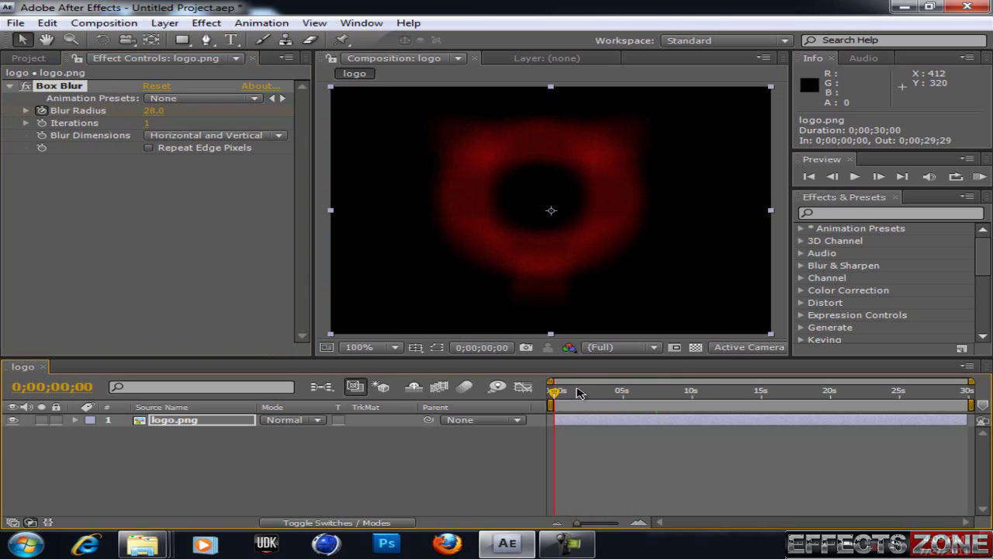
{"action": "left_click", "coordinate": [856, 177]}
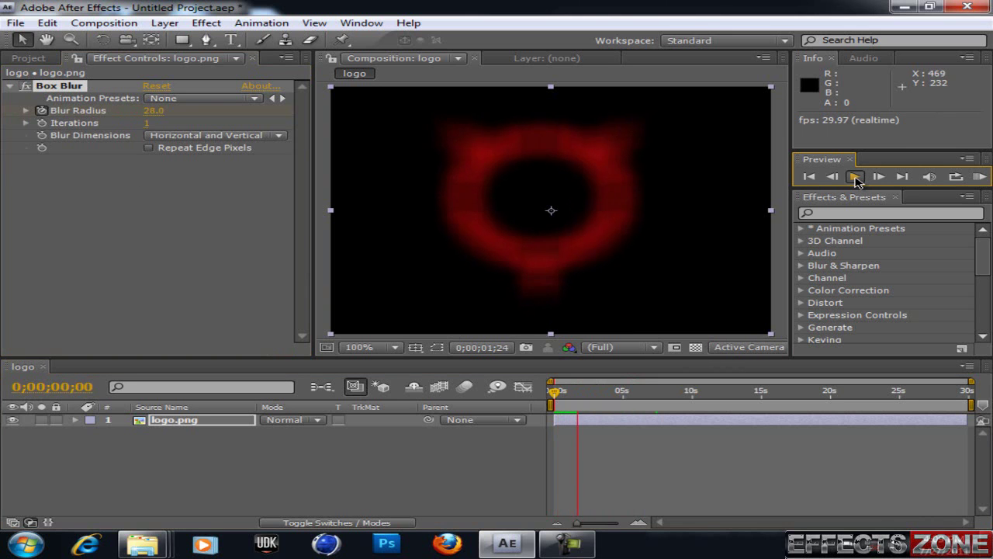
{"action": "left_click", "coordinate": [629, 394]}
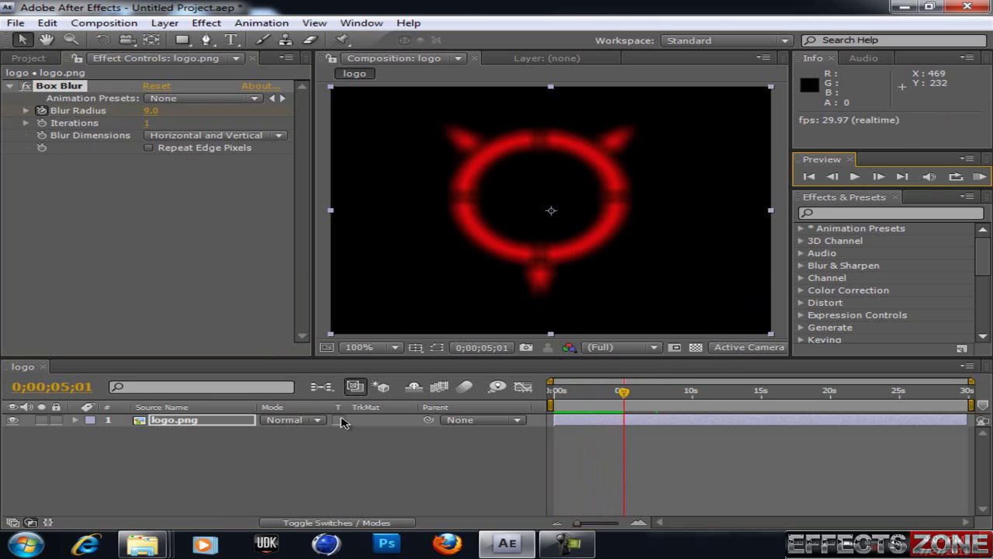
- Reveal the logo.png layer's keyframes and move the second Blur Radius keyframe earlier, to 0;00;03;22
{"action": "left_click", "coordinate": [144, 419]}
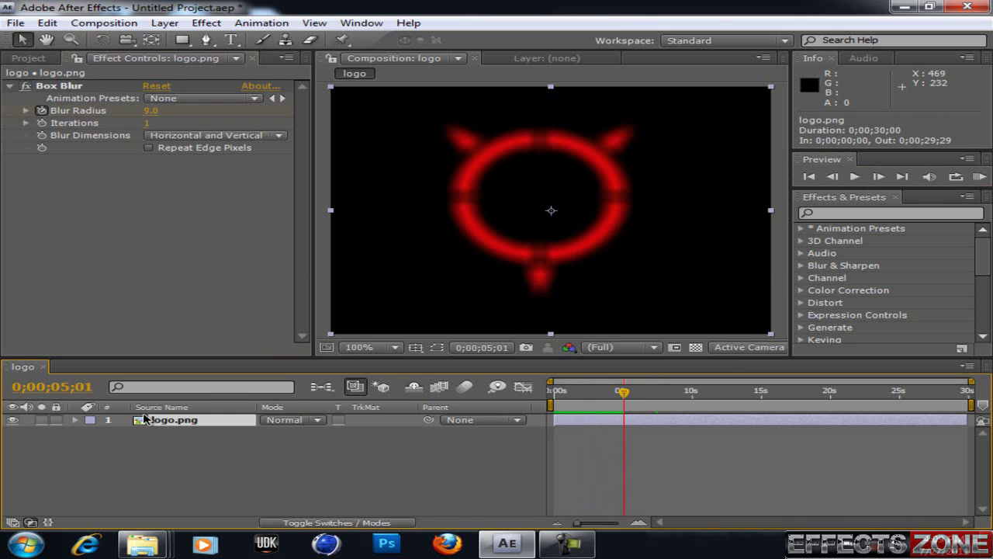
{"action": "key", "text": "u"}
{"action": "left_click_drag", "start_coordinate": [669, 449], "coordinate": [608, 447]}
{"action": "left_click_drag", "start_coordinate": [625, 392], "coordinate": [610, 396]}
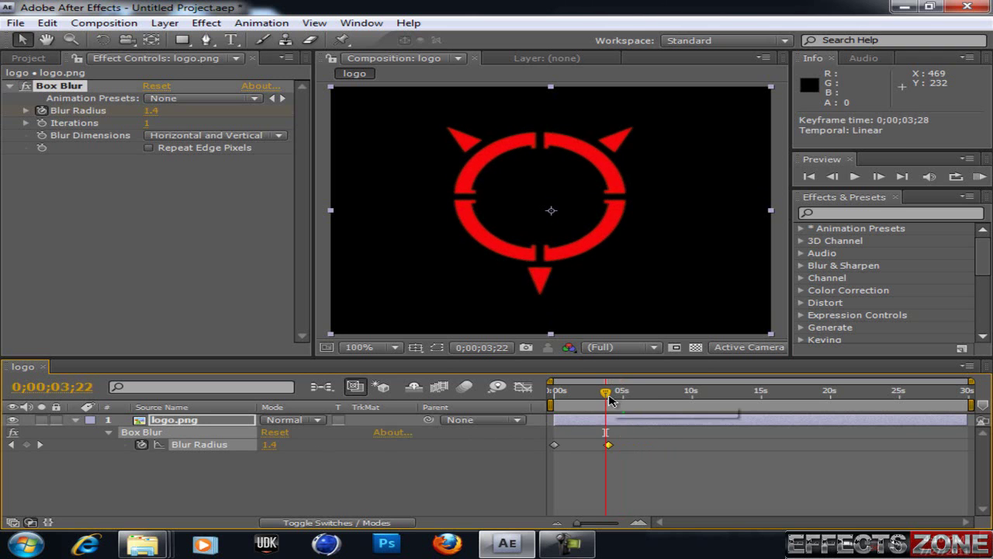
{"action": "left_click_drag", "start_coordinate": [609, 445], "coordinate": [605, 445]}
- Play back the shortened blur animation from 0;00;00;00 and stop it once the logo is sharp
{"action": "left_click_drag", "start_coordinate": [605, 394], "coordinate": [553, 394]}
{"action": "left_click", "coordinate": [854, 176]}
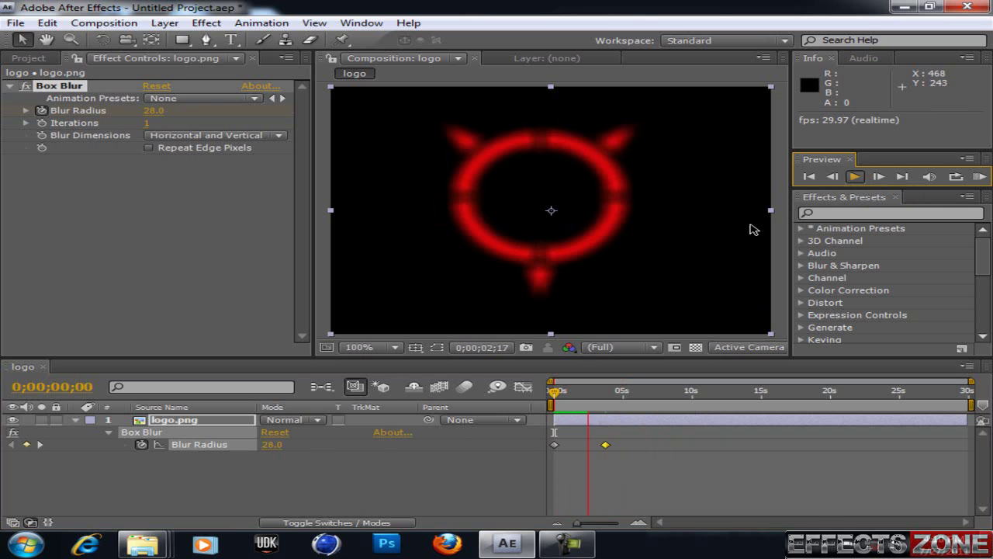
{"action": "left_click", "coordinate": [608, 403]}
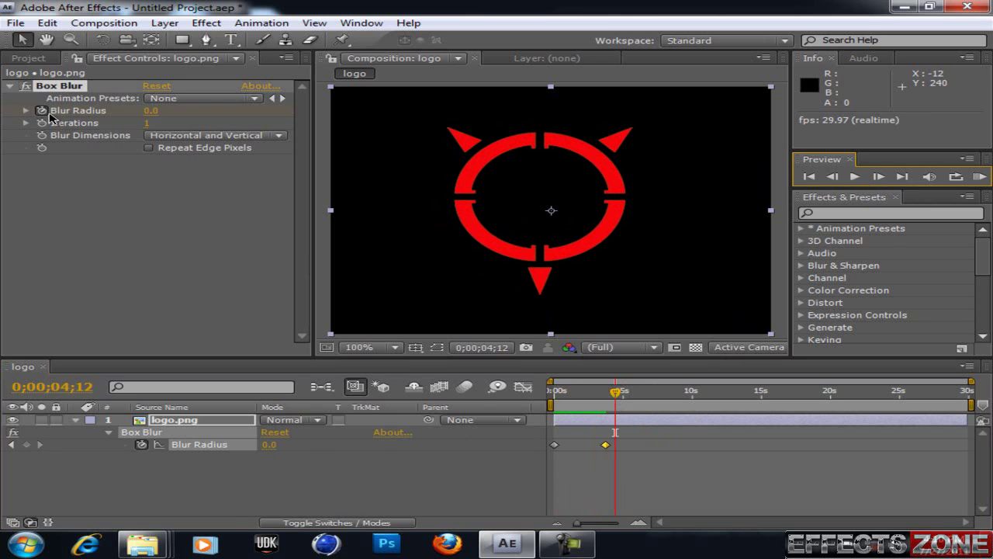
- Delete the Box Blur effect from the logo.png layer
{"action": "left_click", "coordinate": [66, 159]}
{"action": "left_click", "coordinate": [56, 87]}
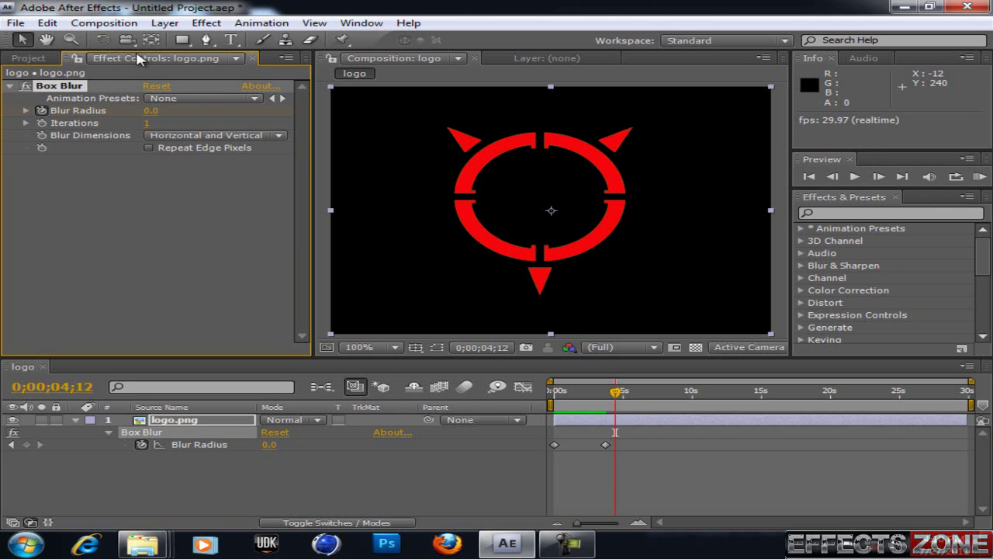
{"action": "key", "text": "Delete"}
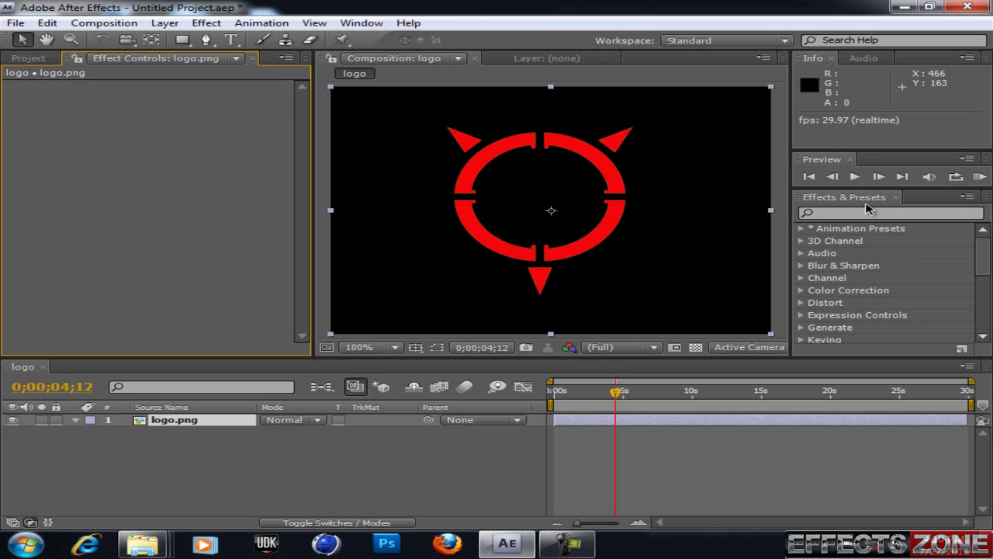
- Look through the effect categories in Effects & Presets, expanding and collapsing the Blur & Sharpen group
{"action": "mouse_move", "coordinate": [982, 256]}
{"action": "left_mouse_down"}
{"action": "mouse_move", "coordinate": [983, 267]}
{"action": "mouse_move", "coordinate": [983, 256]}
{"action": "left_mouse_up"}
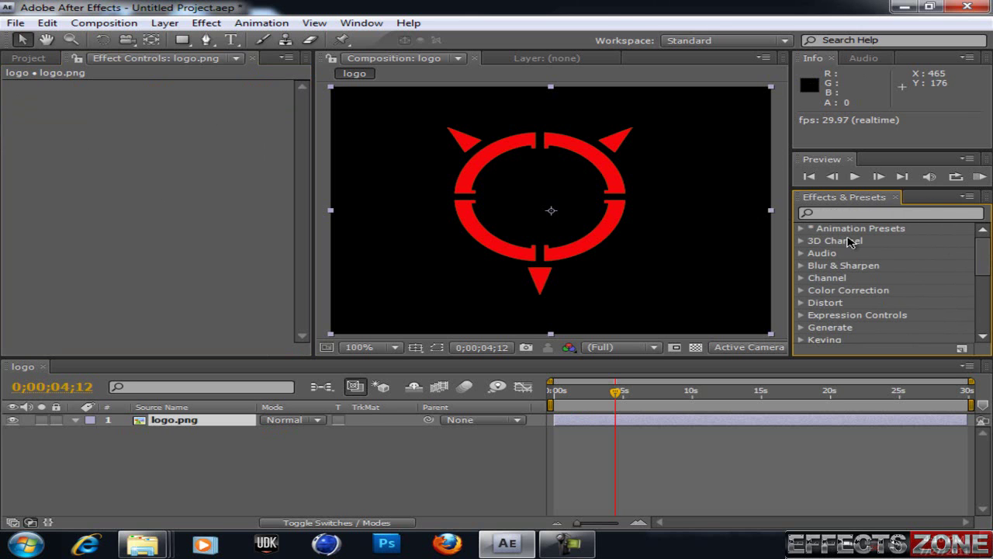
{"action": "left_click", "coordinate": [370, 25]}
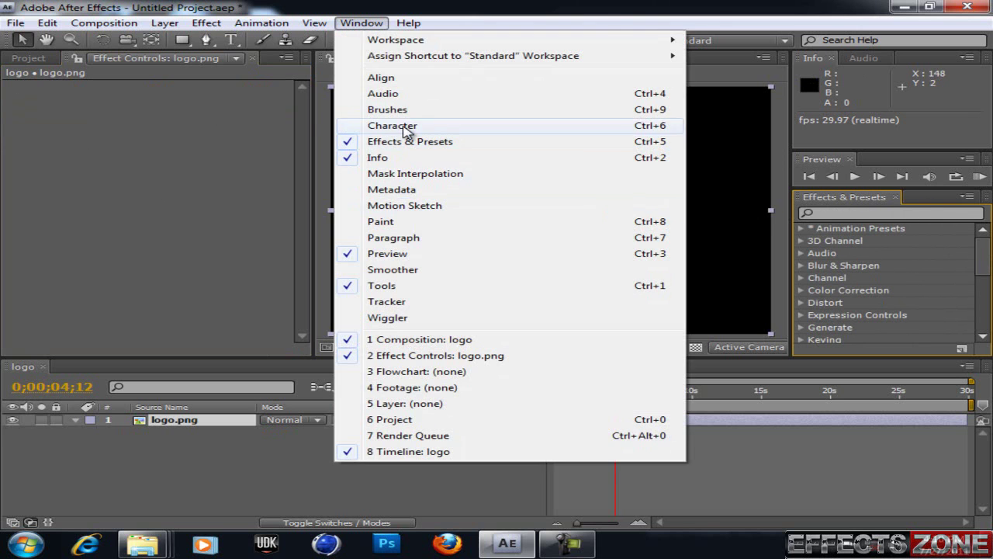
{"action": "left_click", "coordinate": [362, 23]}
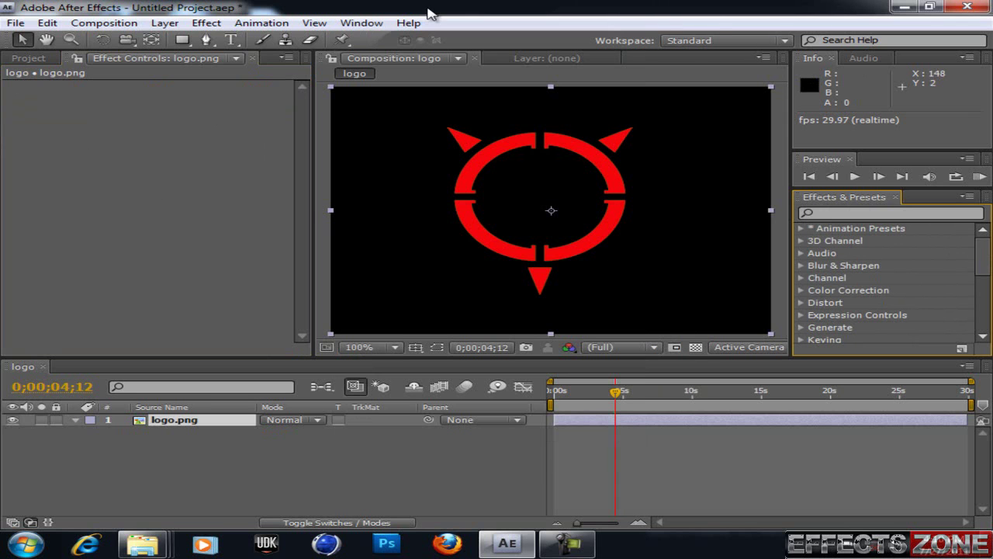
{"action": "scroll", "coordinate": [982, 256], "scroll_direction": "down", "scroll_amount": 1}
{"action": "scroll", "coordinate": [983, 256], "scroll_direction": "up", "scroll_amount": 1}
{"action": "scroll", "coordinate": [970, 247], "scroll_direction": "down", "scroll_amount": 1}
{"action": "scroll", "coordinate": [931, 250], "scroll_direction": "up", "scroll_amount": 1}
{"action": "left_click", "coordinate": [805, 266]}
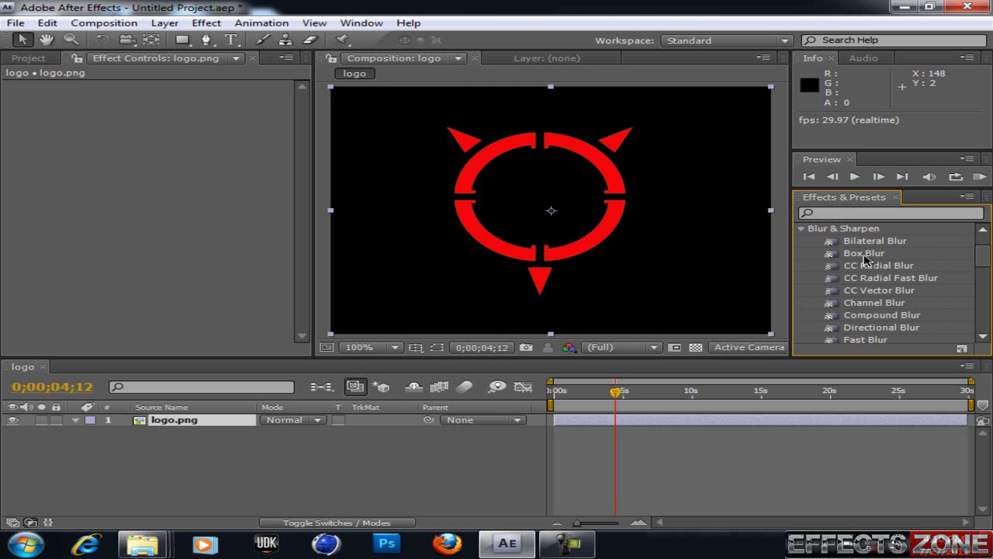
{"action": "left_click", "coordinate": [803, 229]}
- Search the effects and presets for "blur" and find Box Blur under Blur & Sharpen
{"action": "left_click", "coordinate": [852, 215]}
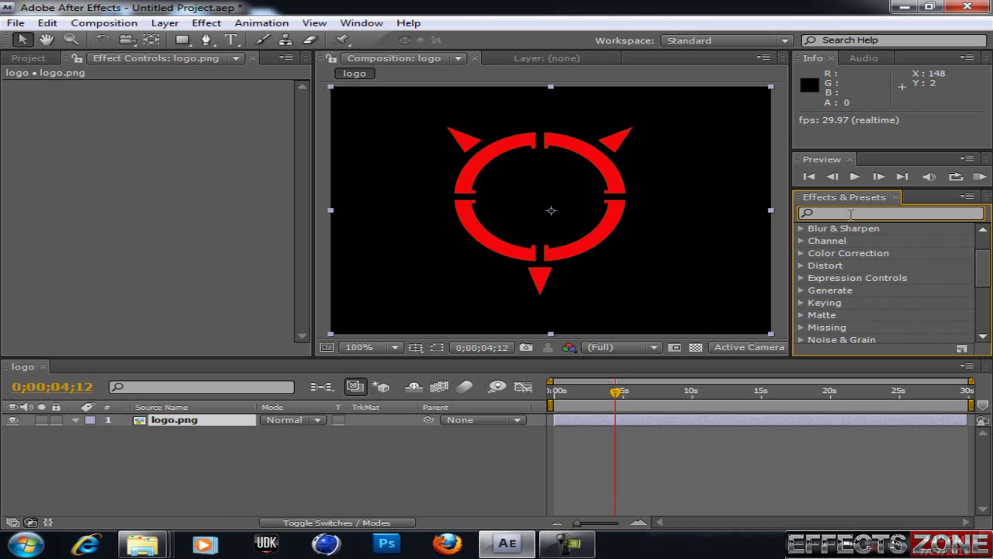
{"action": "type", "text": "blur"}
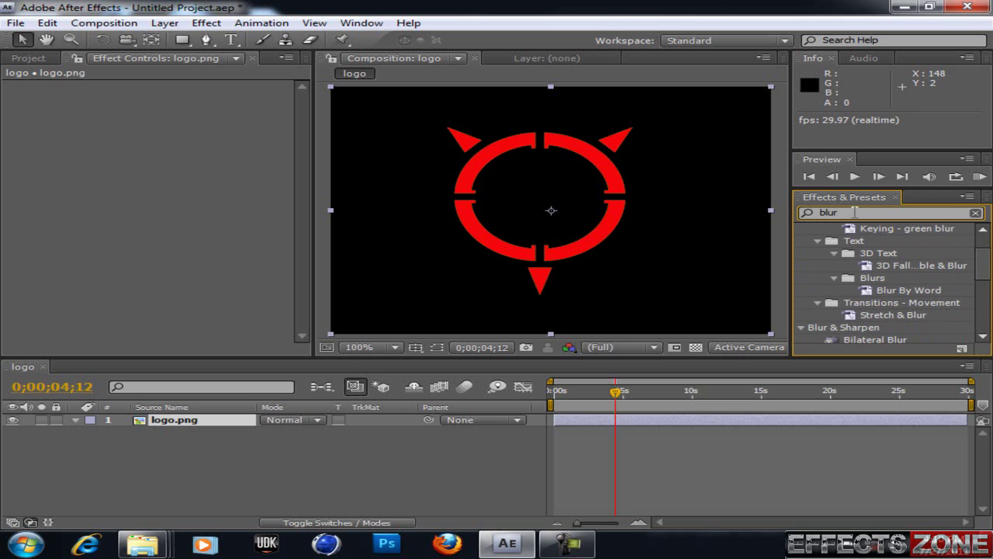
{"action": "scroll", "coordinate": [853, 319], "scroll_direction": "down", "scroll_amount": 3}
{"action": "scroll", "coordinate": [888, 326], "scroll_direction": "down", "scroll_amount": 2}
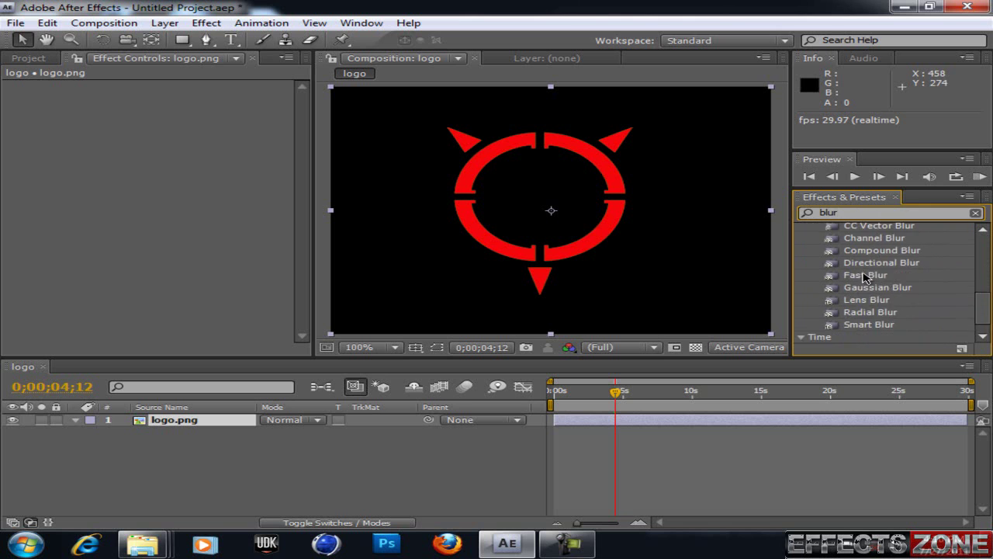
{"action": "scroll", "coordinate": [978, 295], "scroll_direction": "up", "scroll_amount": 3}
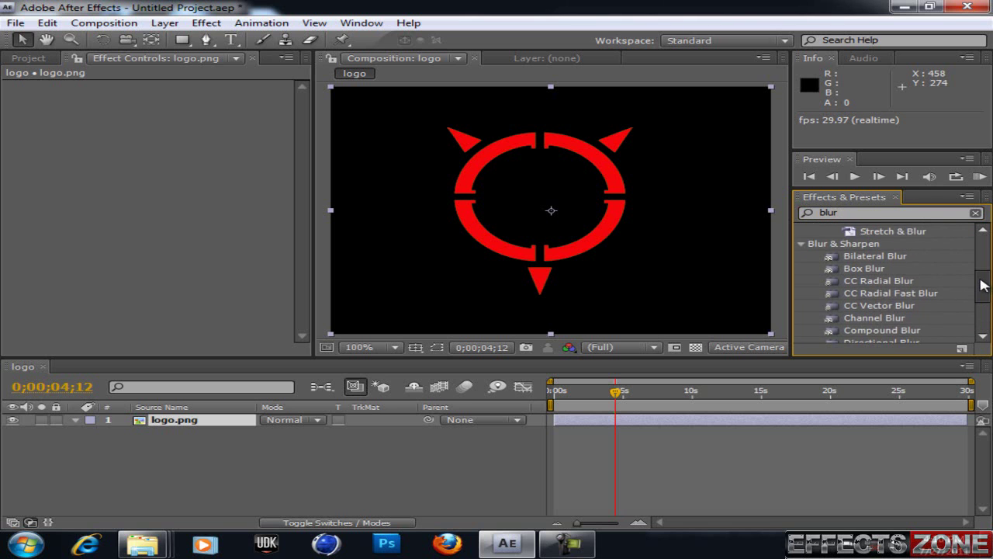
{"action": "scroll", "coordinate": [985, 279], "scroll_direction": "up", "scroll_amount": 1}
{"action": "scroll", "coordinate": [984, 280], "scroll_direction": "down", "scroll_amount": 3}
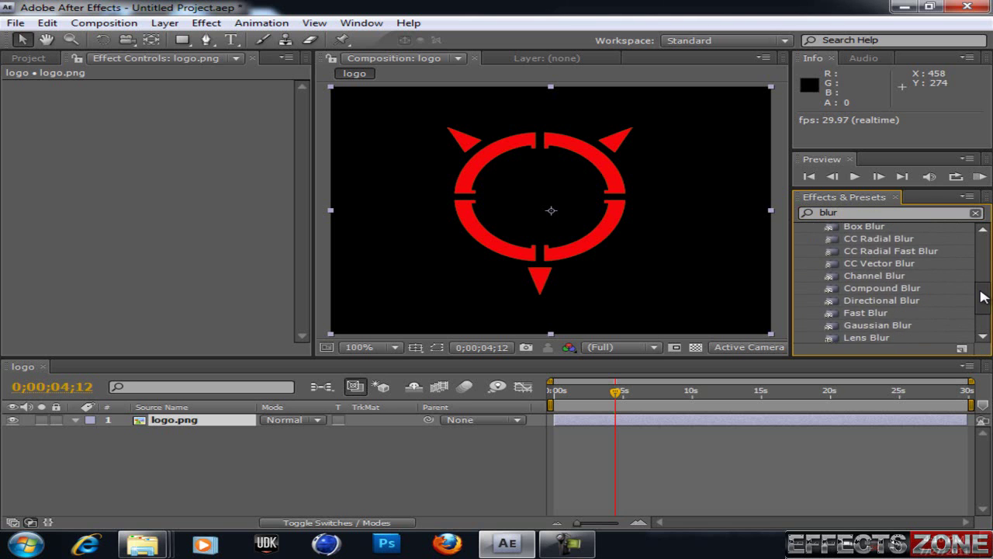
{"action": "scroll", "coordinate": [984, 279], "scroll_direction": "up", "scroll_amount": 2}
- Try adding Box Blur to the logo through the composition view, its effect controls and its timeline layer, removing the effect each time
{"action": "left_click_drag", "start_coordinate": [867, 269], "coordinate": [475, 225]}
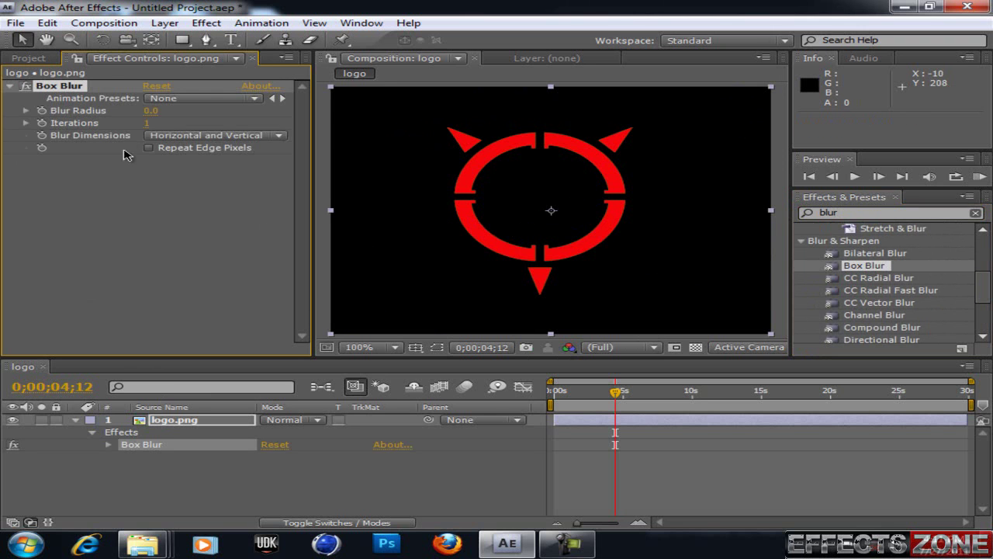
{"action": "key", "text": "ctrl+z"}
{"action": "left_click_drag", "start_coordinate": [857, 270], "coordinate": [94, 144]}
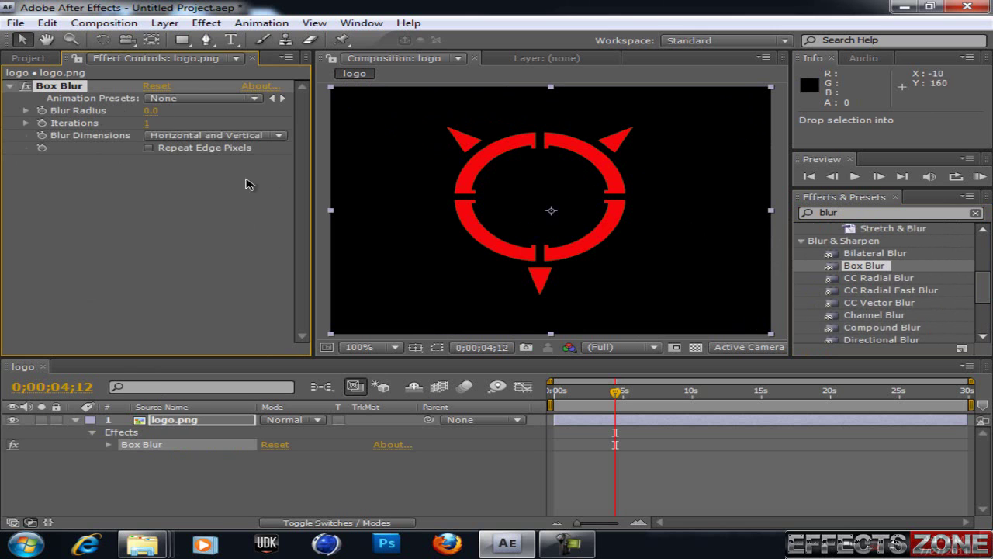
{"action": "key", "text": "Delete"}
{"action": "left_click_drag", "start_coordinate": [876, 267], "coordinate": [200, 420]}
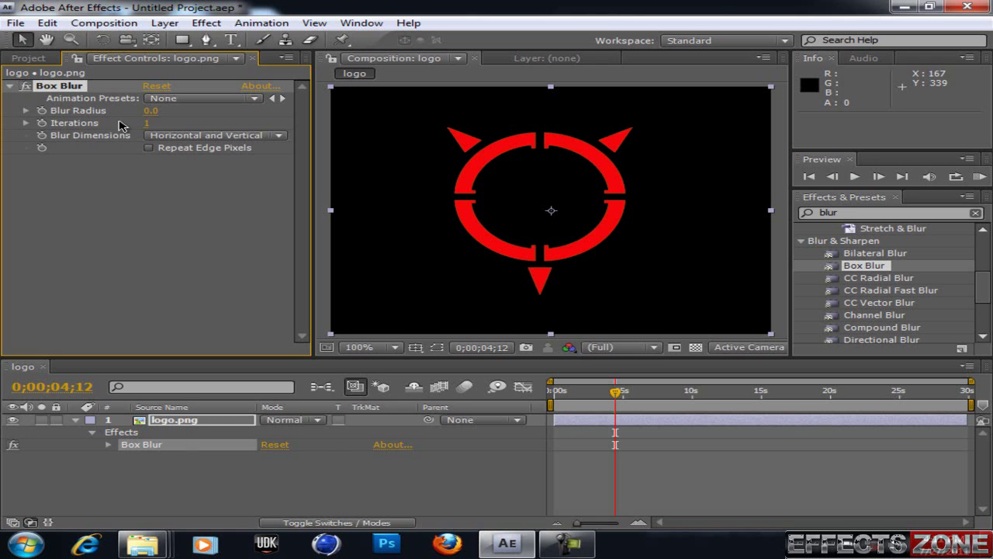
{"action": "key", "text": "Delete"}
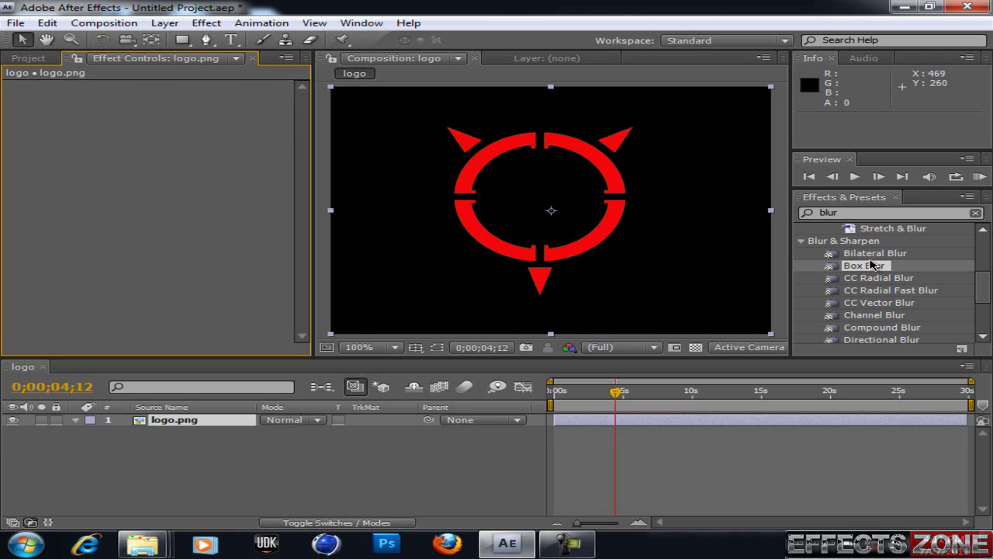
- Apply the Box Blur effect from the search results to the logo.png layer in the timeline
{"action": "left_click_drag", "start_coordinate": [864, 267], "coordinate": [190, 423]}
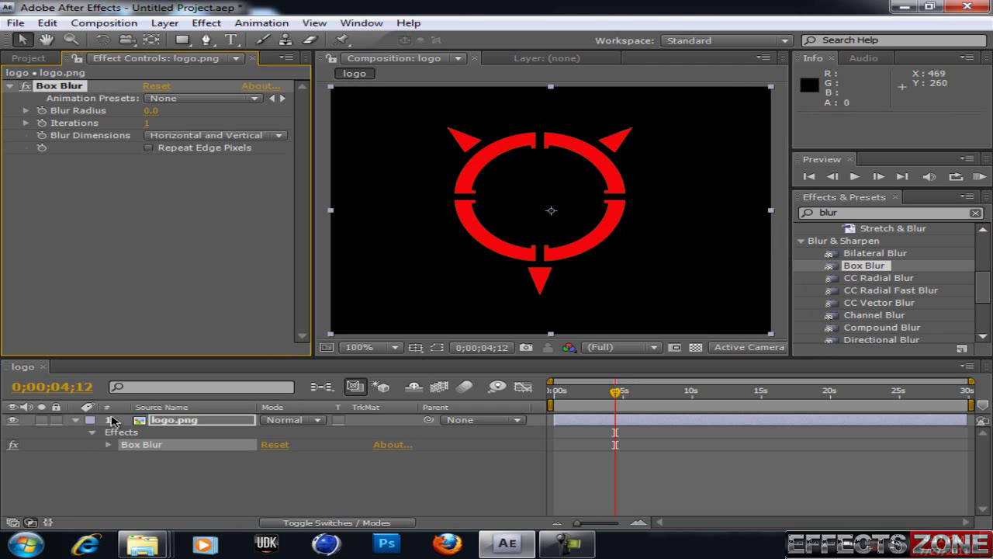
{"action": "mouse_move", "coordinate": [848, 270]}
{"action": "left_mouse_down"}
{"action": "mouse_move", "coordinate": [439, 511]}
{"action": "mouse_move", "coordinate": [163, 432]}
{"action": "mouse_move", "coordinate": [796, 353]}
{"action": "mouse_move", "coordinate": [860, 268]}
{"action": "left_mouse_up"}
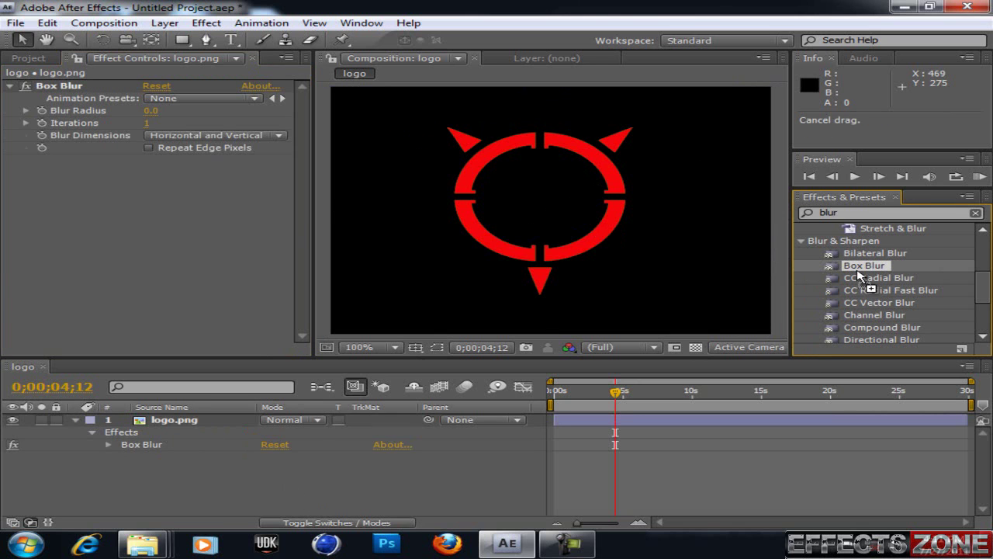
- Remove the Box Blur effect from the logo.png layer
{"action": "left_click", "coordinate": [42, 89]}
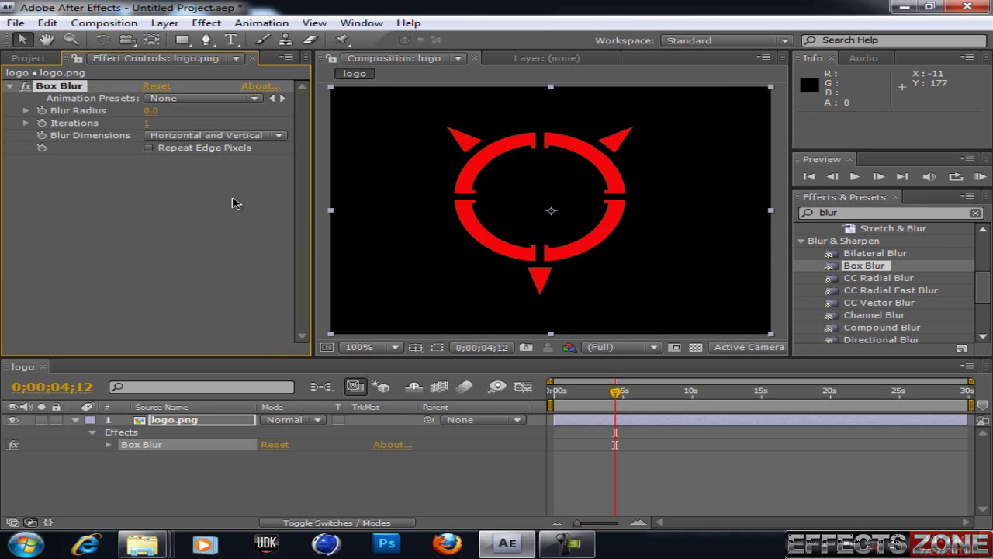
{"action": "key", "text": "Delete"}
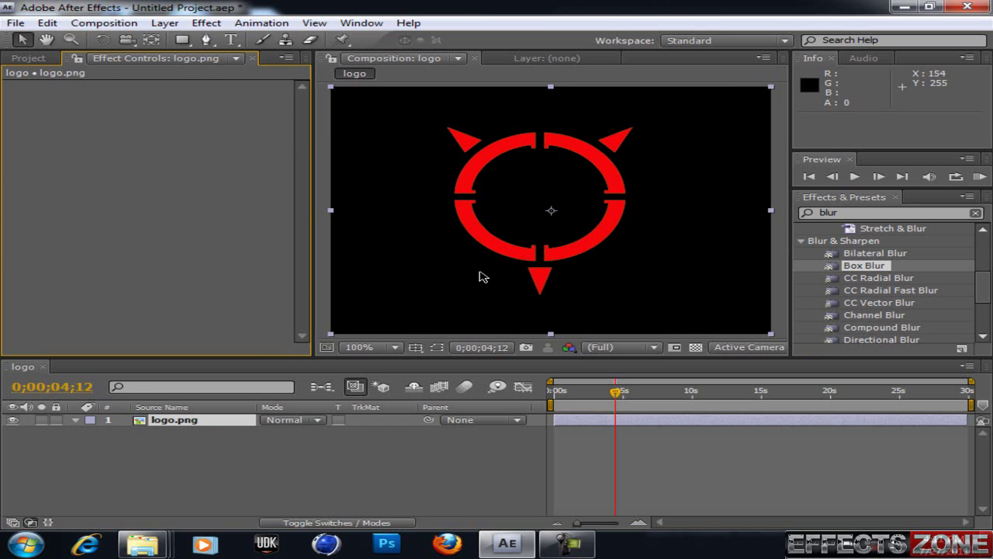
- Try the Lens Flare effect from the Generate category on the logo.png layer, placing its flare center at about 238, 125 at time zero
{"action": "left_click", "coordinate": [206, 22]}
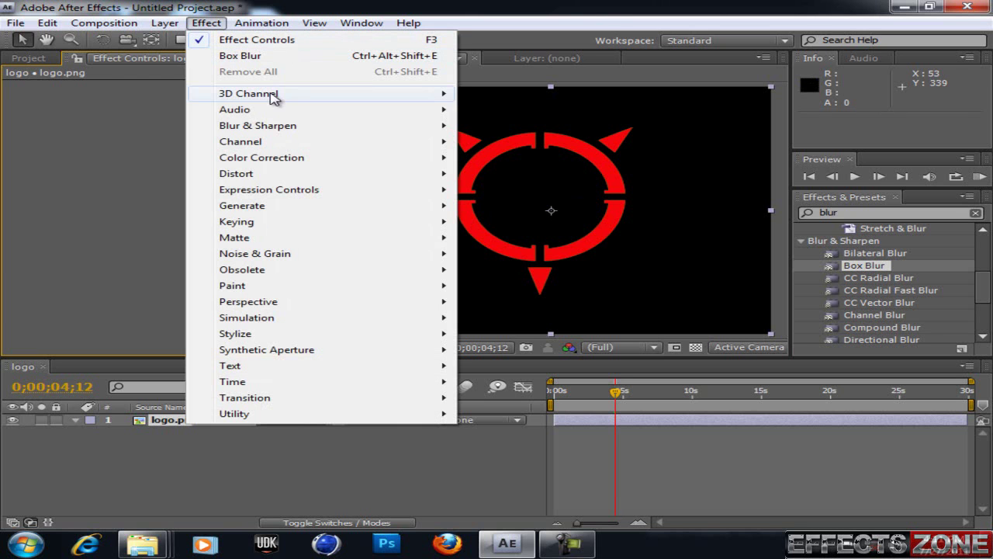
{"action": "mouse_move", "coordinate": [260, 208]}
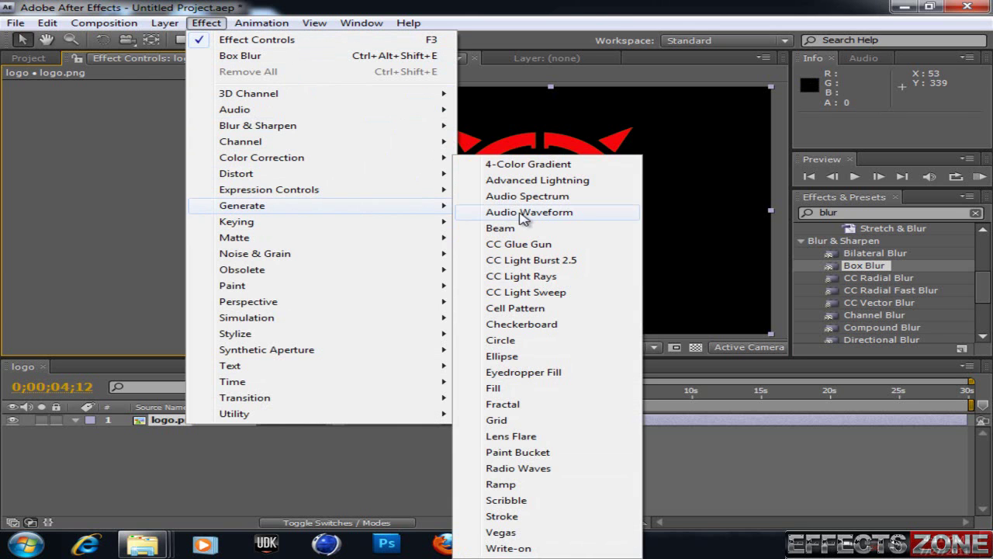
{"action": "left_click", "coordinate": [514, 437]}
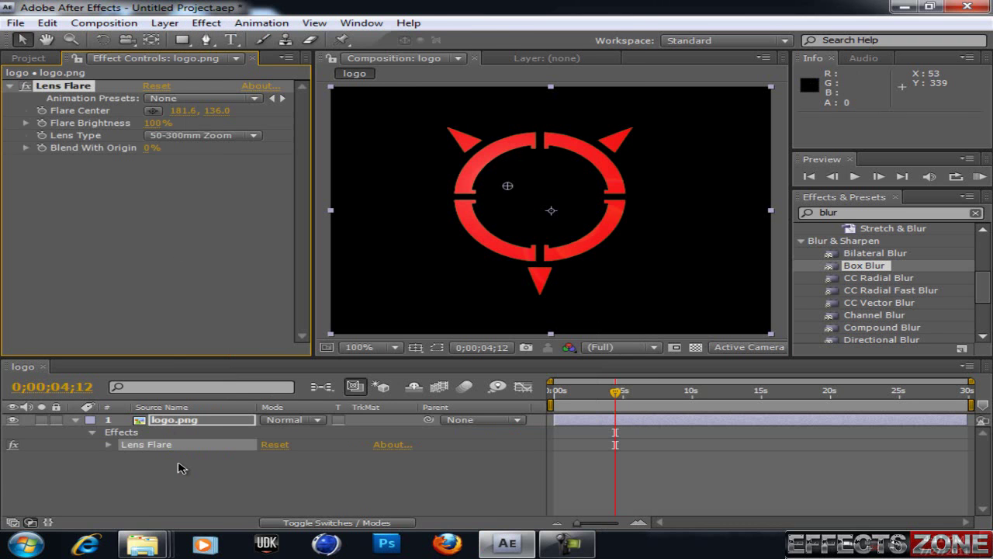
{"action": "left_click_drag", "start_coordinate": [616, 392], "coordinate": [552, 392]}
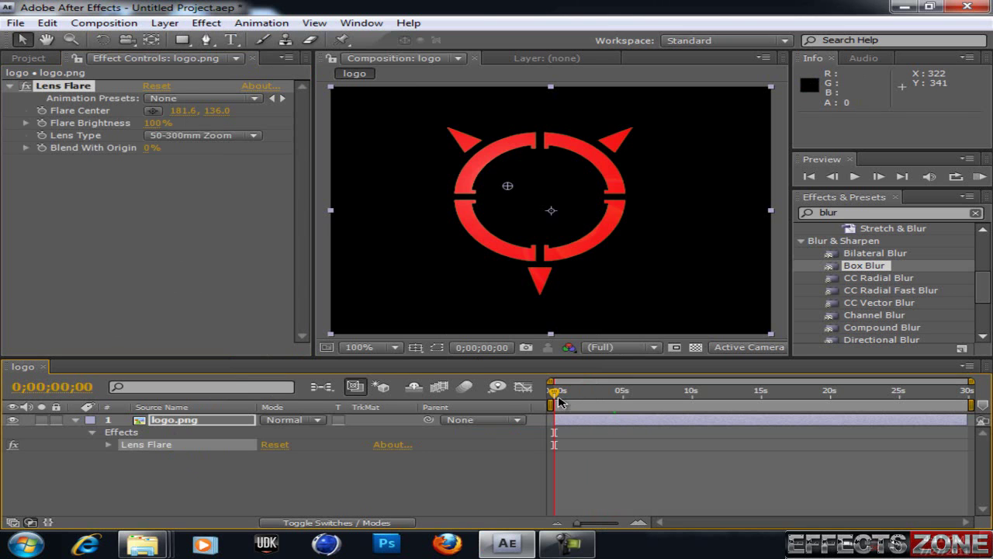
{"action": "left_click", "coordinate": [153, 110]}
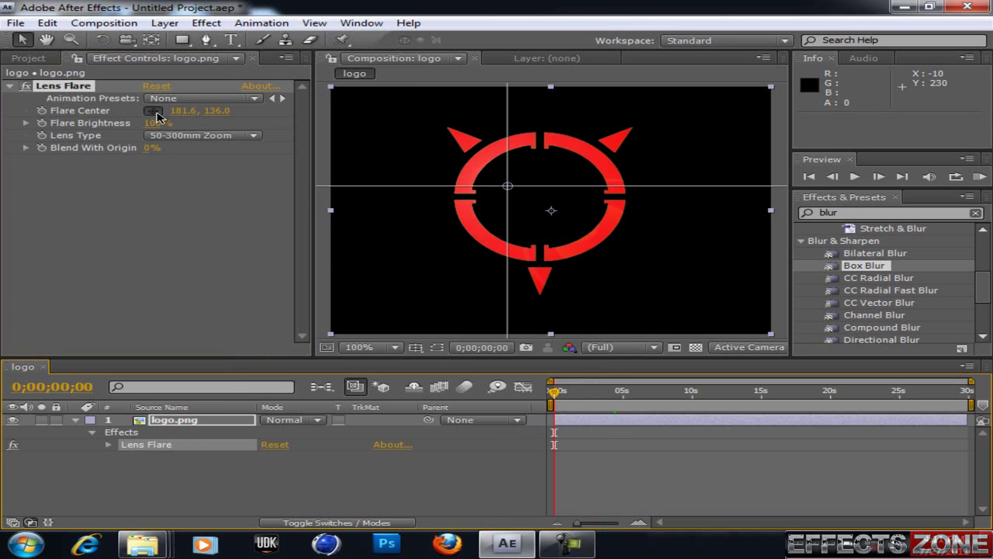
{"action": "left_click", "coordinate": [562, 178]}
- Try a flare brightness of 66%, undo that change, and remove the Lens Flare effect from logo.png
{"action": "mouse_move", "coordinate": [554, 392]}
{"action": "left_mouse_down"}
{"action": "mouse_move", "coordinate": [616, 394]}
{"action": "mouse_move", "coordinate": [553, 392]}
{"action": "left_mouse_up"}
{"action": "left_click_drag", "start_coordinate": [165, 124], "coordinate": [186, 134]}
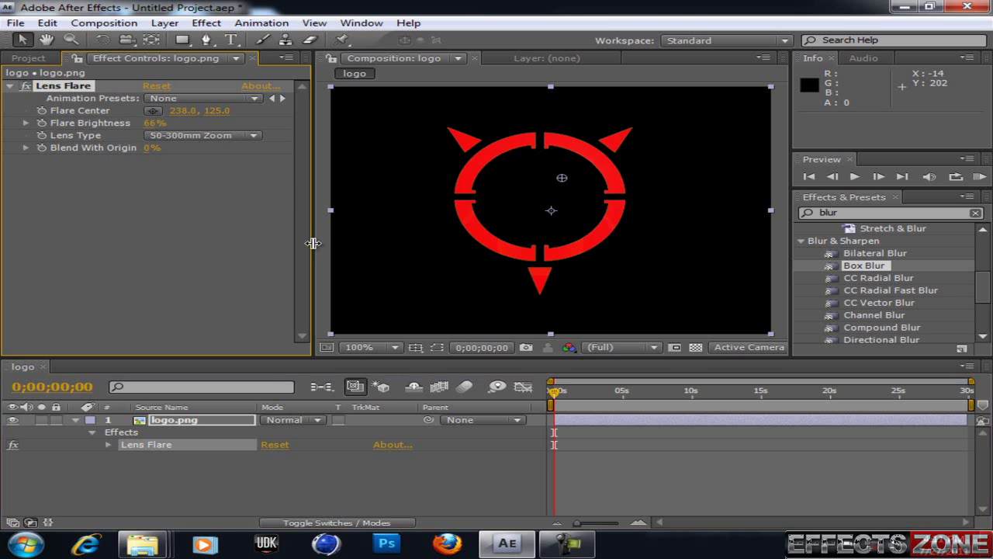
{"action": "key", "text": "ctrl+z"}
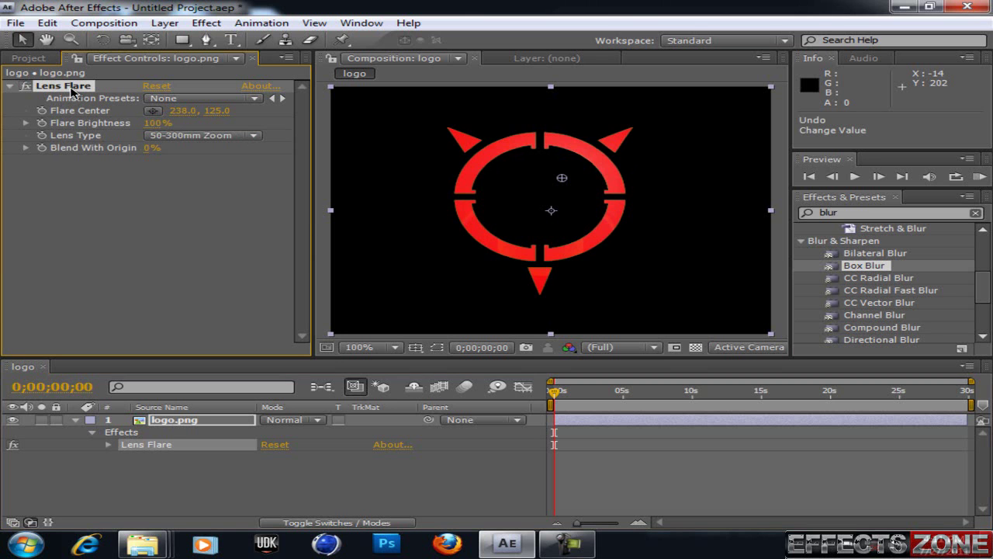
{"action": "key", "text": "Delete"}
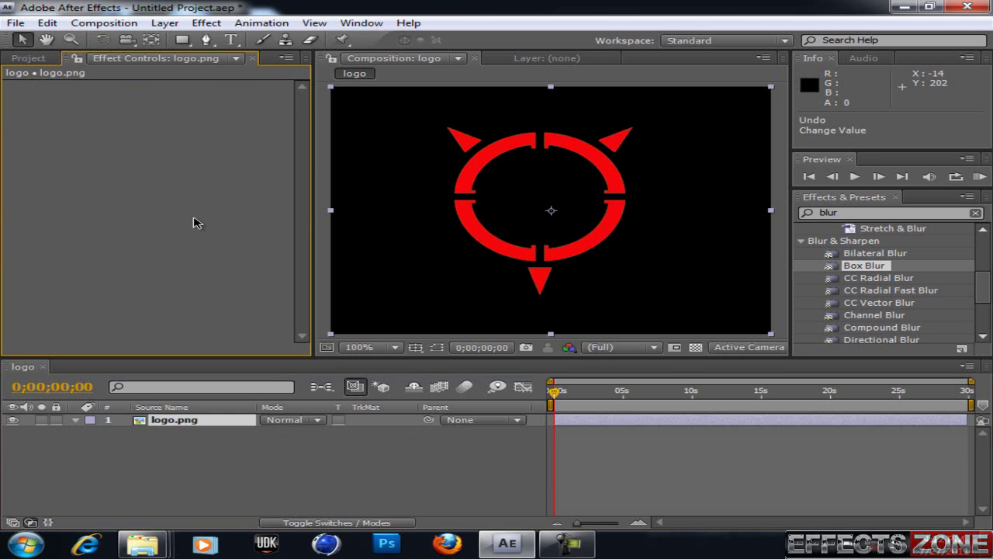
- Create a new black solid layer above logo.png with the default settings
{"action": "left_click", "coordinate": [206, 22]}
{"action": "mouse_move", "coordinate": [180, 42]}
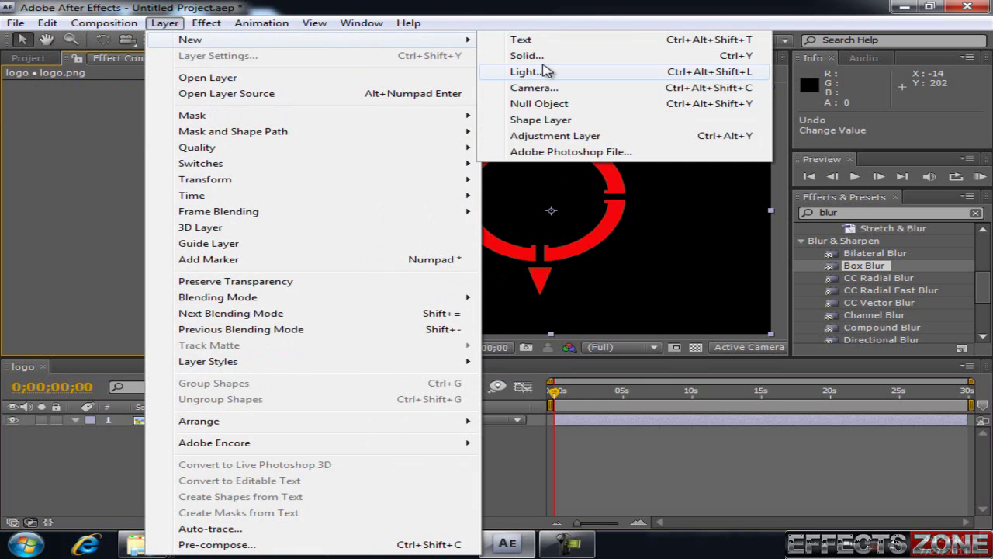
{"action": "left_click", "coordinate": [512, 55]}
{"action": "key", "text": "Return"}
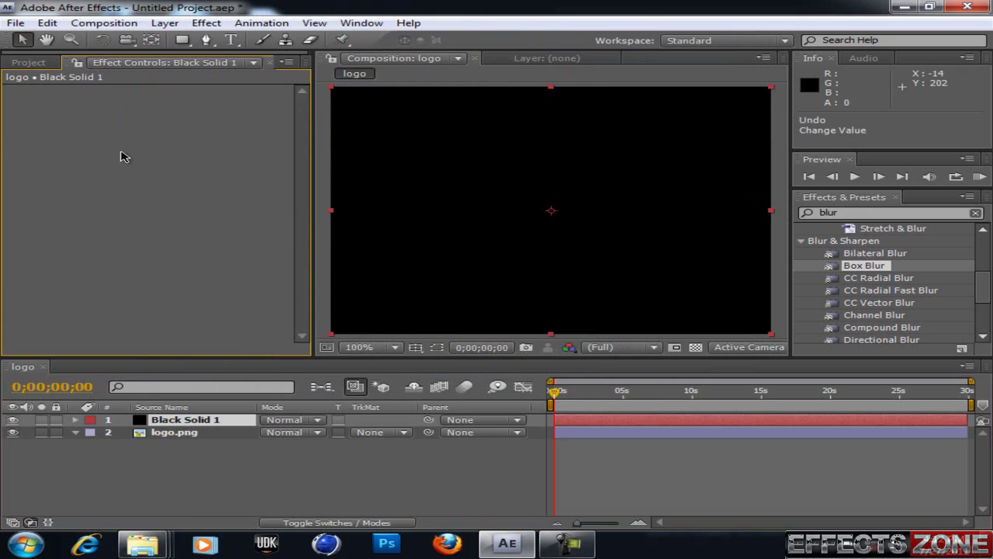
- Apply the Lens Flare effect from the Generate category to the black solid layer
{"action": "left_click", "coordinate": [207, 23]}
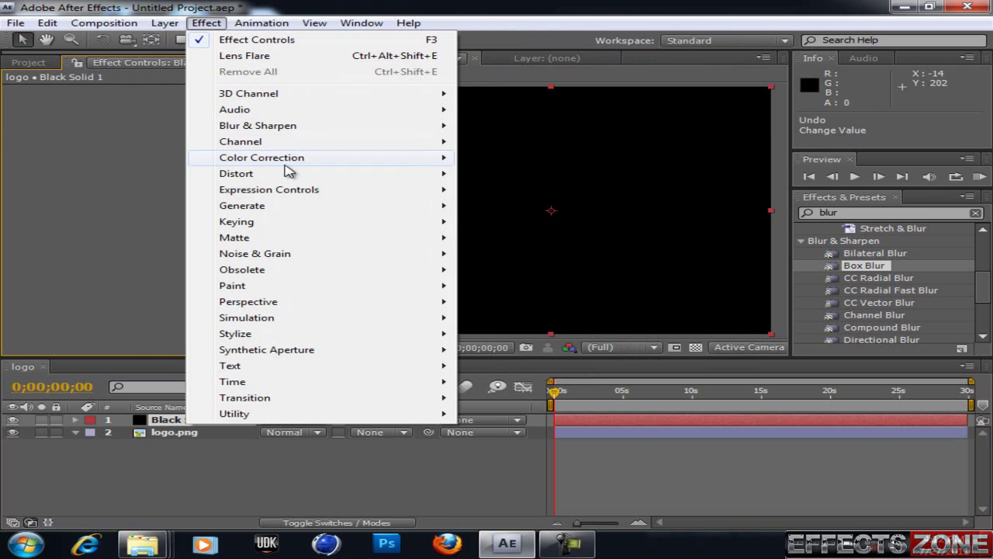
{"action": "mouse_move", "coordinate": [295, 205]}
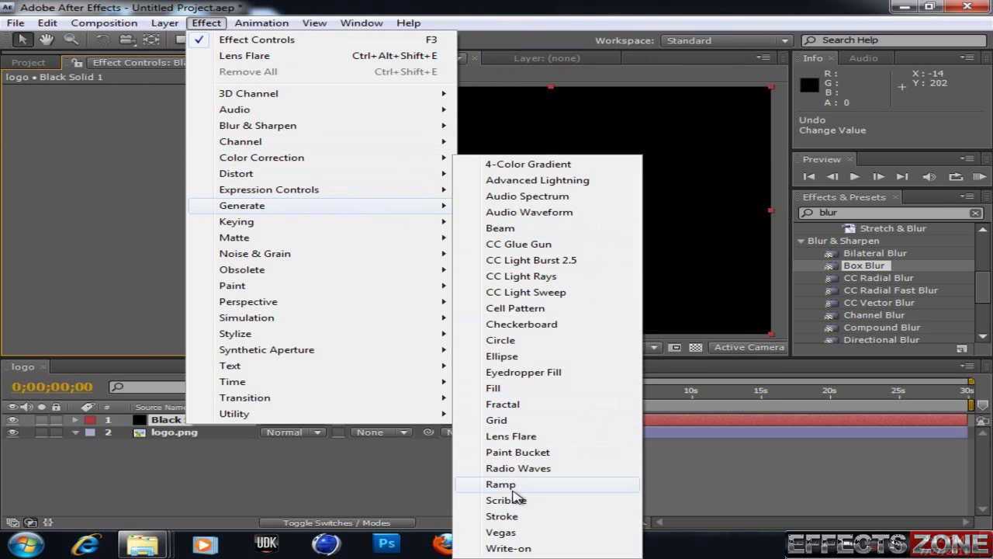
{"action": "left_click", "coordinate": [512, 436]}
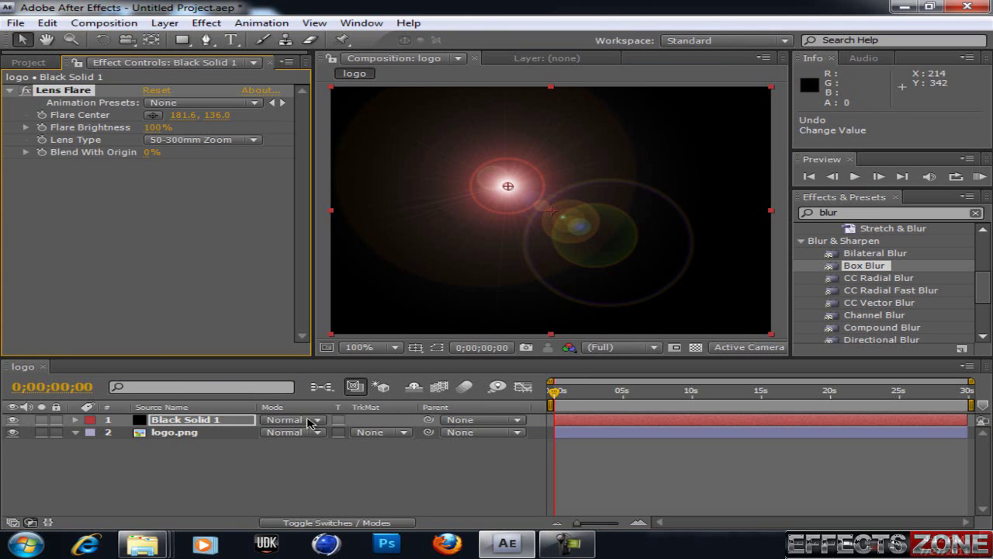
- Set the black solid layer's blending mode to Add
{"action": "left_click_drag", "start_coordinate": [554, 393], "coordinate": [557, 393]}
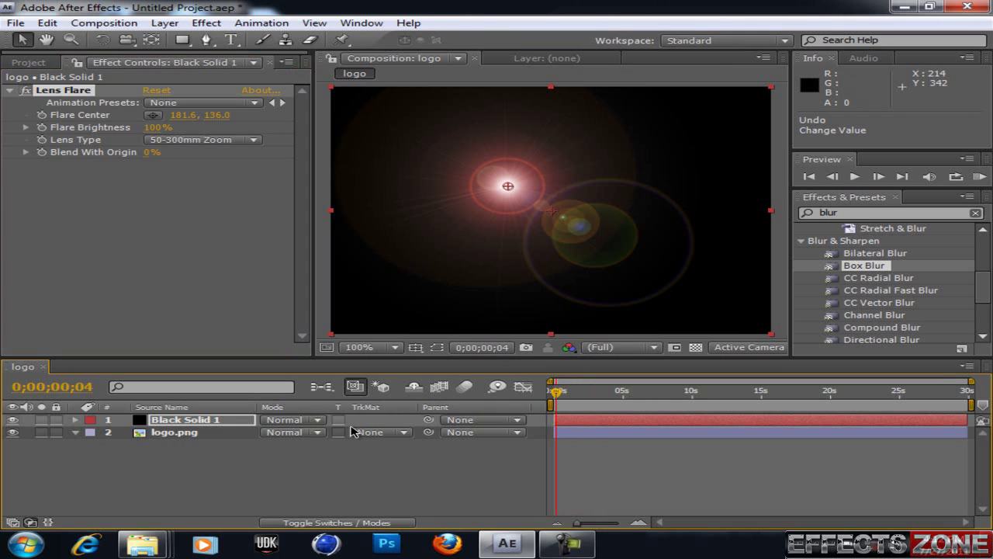
{"action": "left_click", "coordinate": [318, 420]}
{"action": "left_click", "coordinate": [277, 181]}
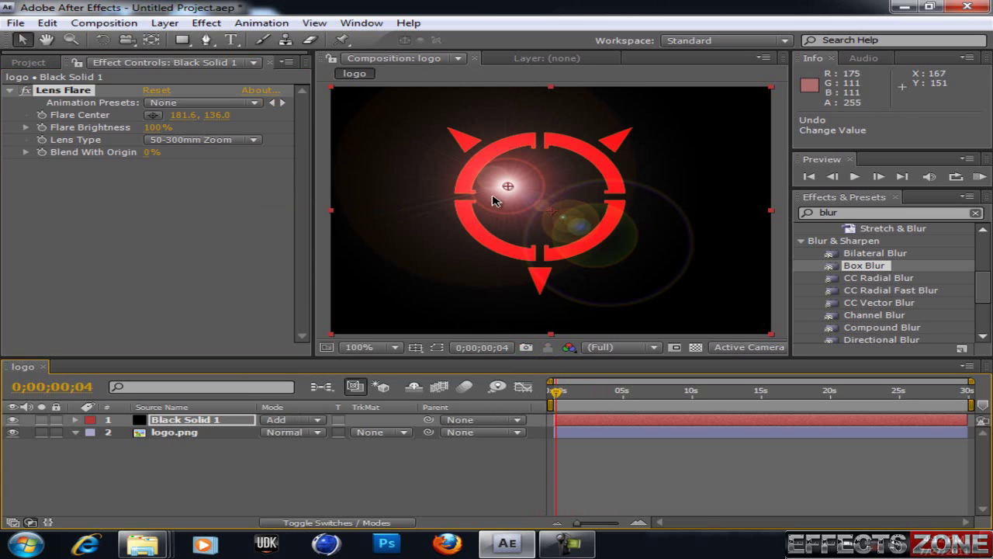
- Move the flare center to about 166.6, 90 on the logo's ring, and return the current time to 0;00;00;00 with the solid selected
{"action": "left_click_drag", "start_coordinate": [507, 191], "coordinate": [493, 153]}
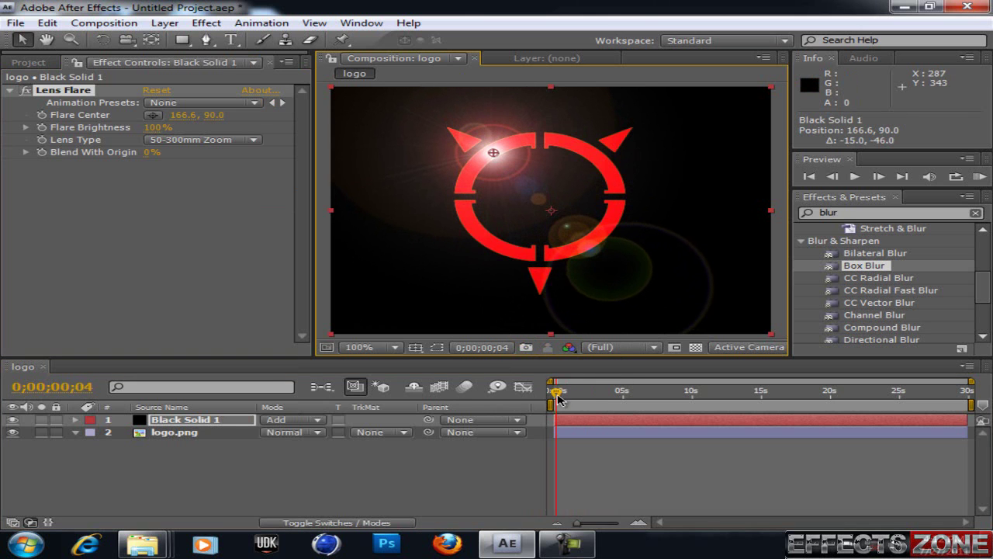
{"action": "left_click_drag", "start_coordinate": [558, 396], "coordinate": [546, 388]}
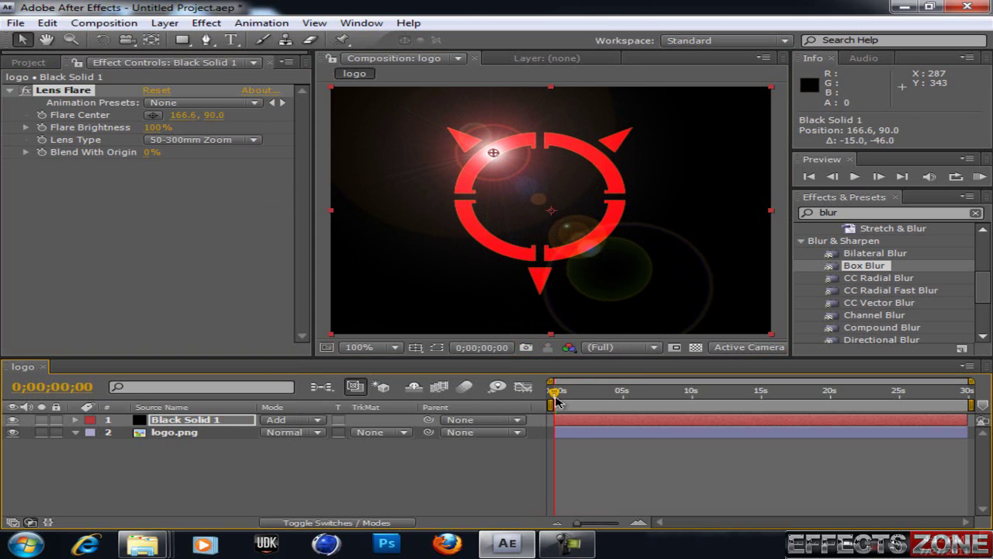
{"action": "left_click", "coordinate": [217, 450]}
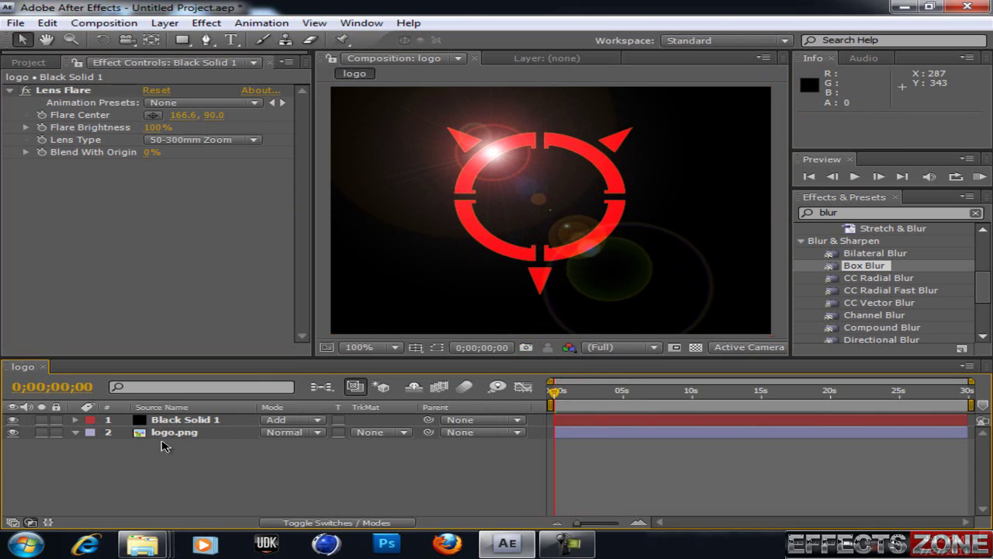
{"action": "left_click", "coordinate": [231, 419]}
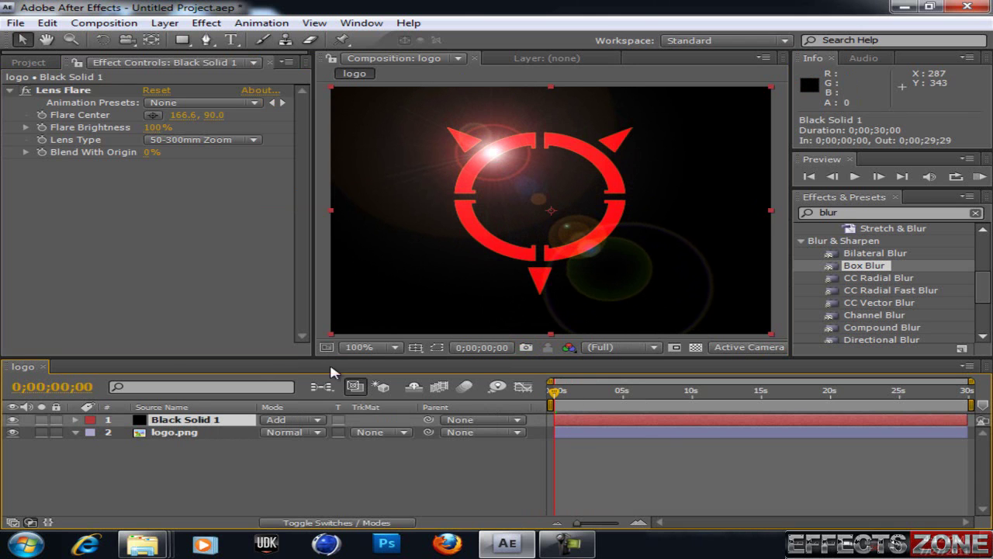